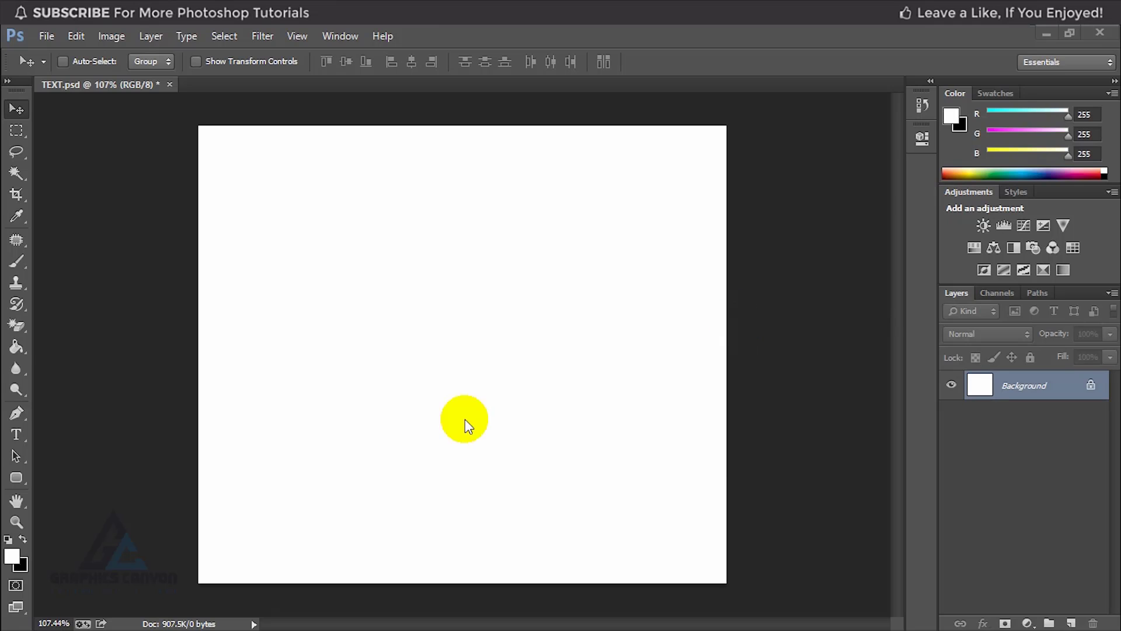
# - Shift-drag a solid black circle with the Ellipse Tool near the canvas's upper left
pyautogui.click(191, 387)
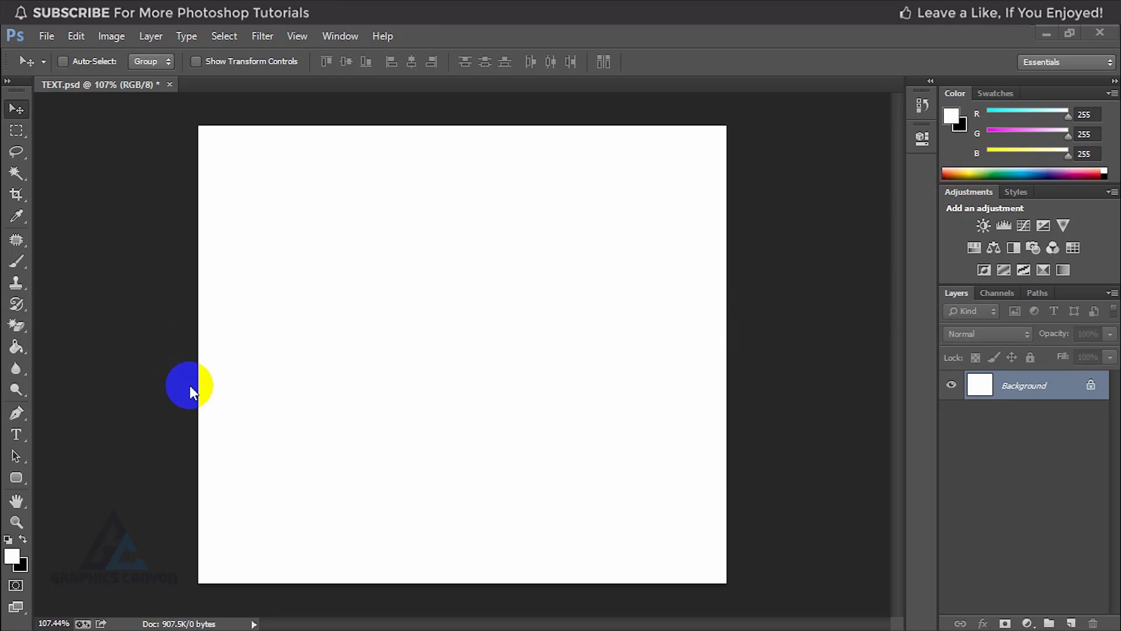
pyautogui.click(17, 477)
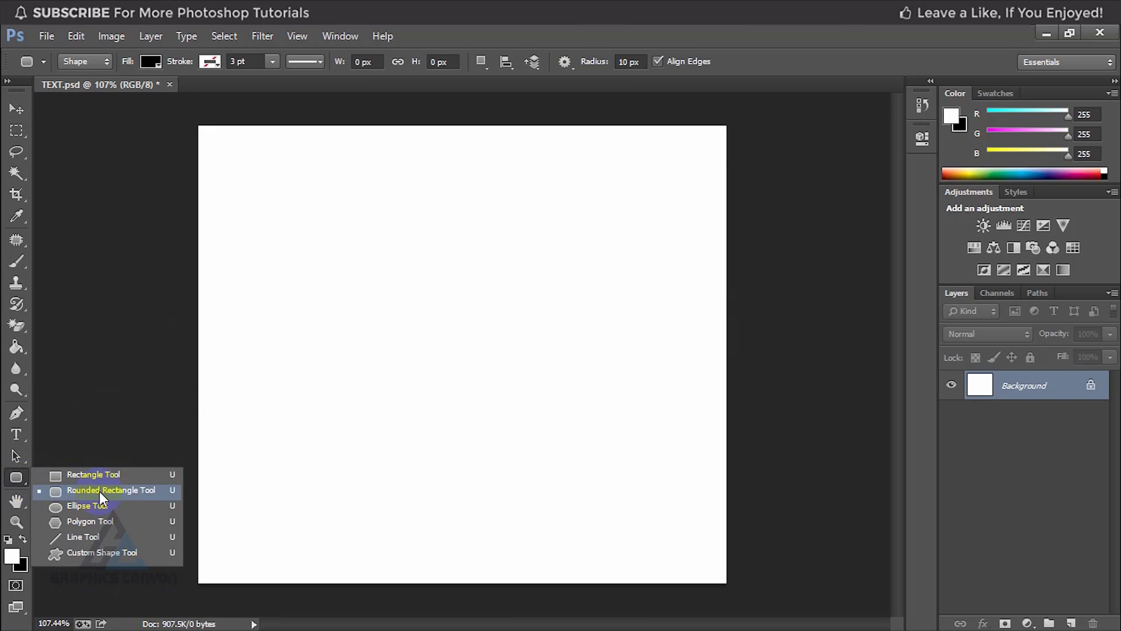
pyautogui.click(103, 505)
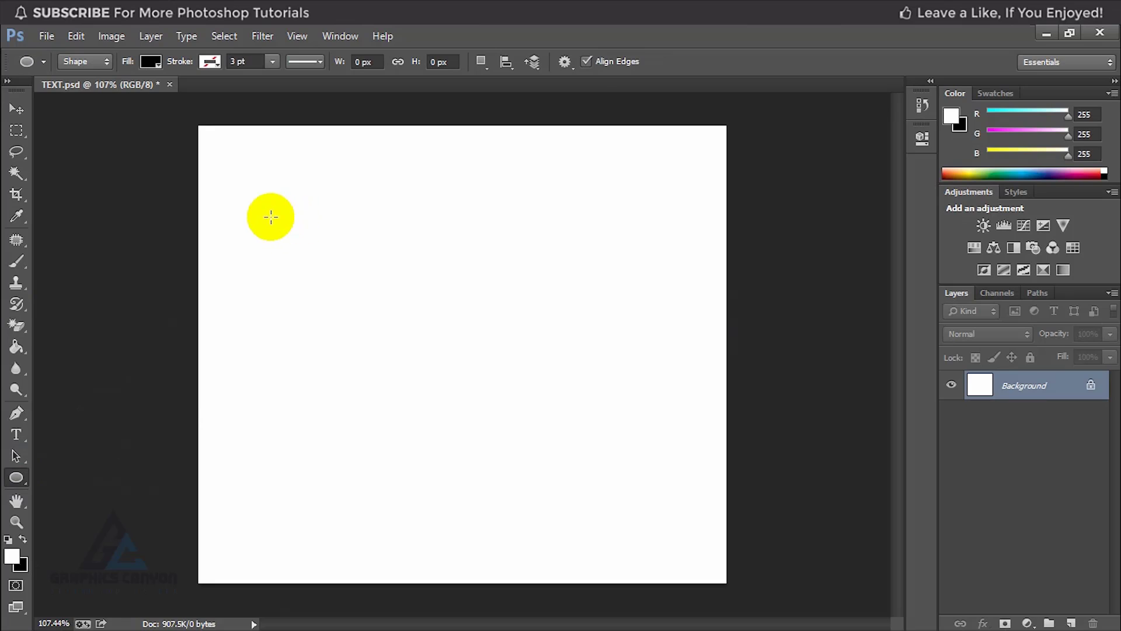
pyautogui.moveTo(263, 195); pyautogui.dragTo(357, 284)
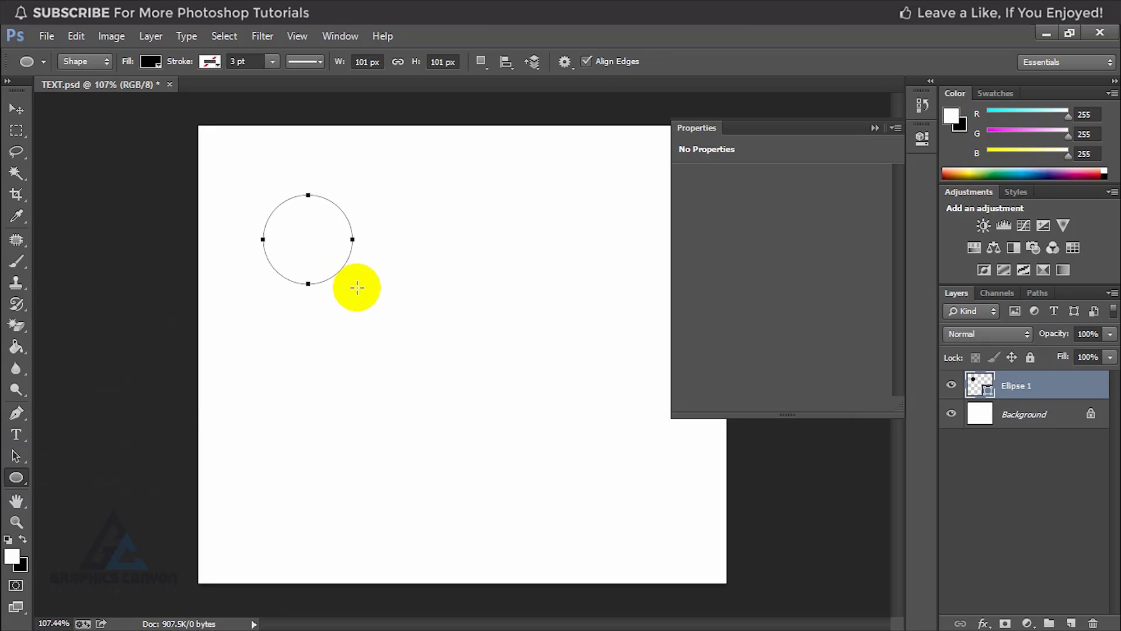
pyautogui.click(874, 127)
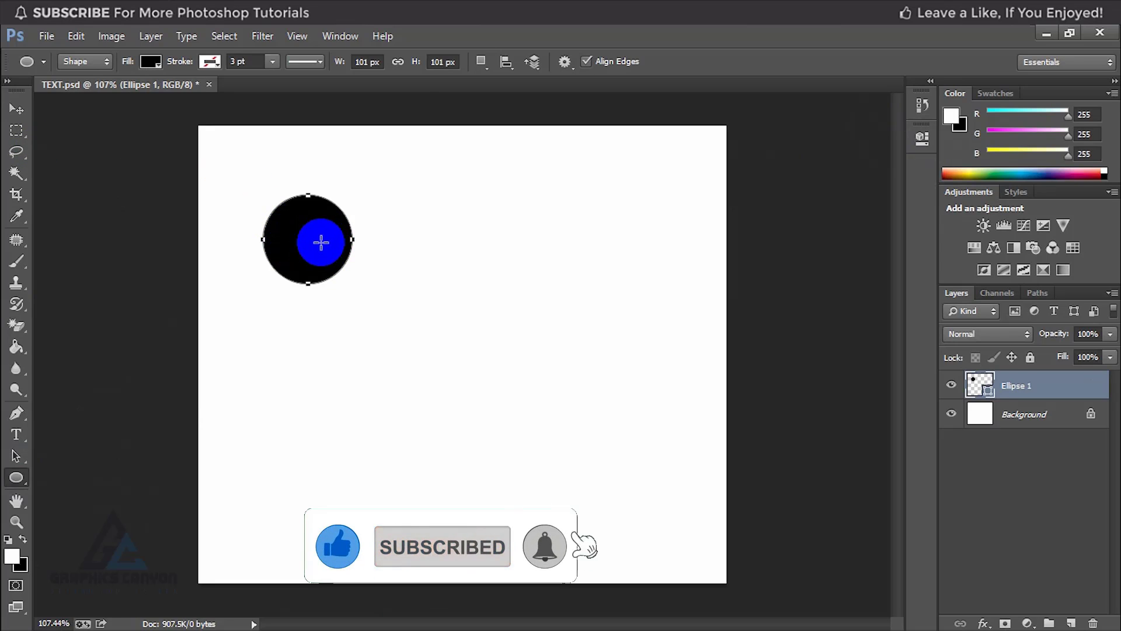
pyautogui.click(13, 110)
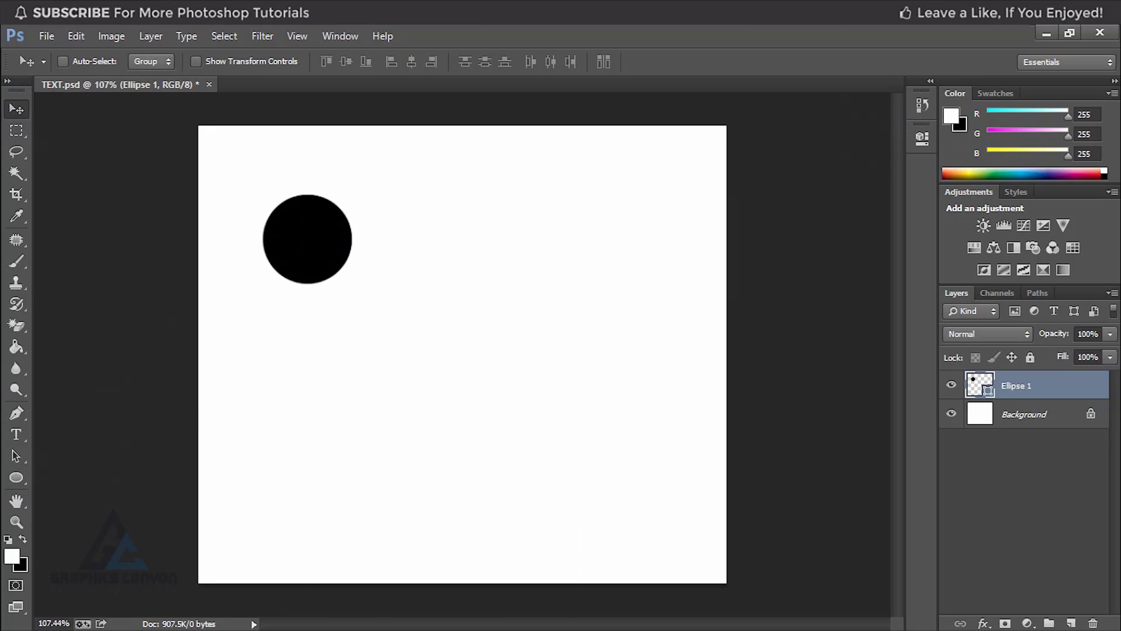
# - Duplicate Ellipse 1 with Ctrl+J and drag the copy just right of the original
pyautogui.hotkey('ctrl', 'j')
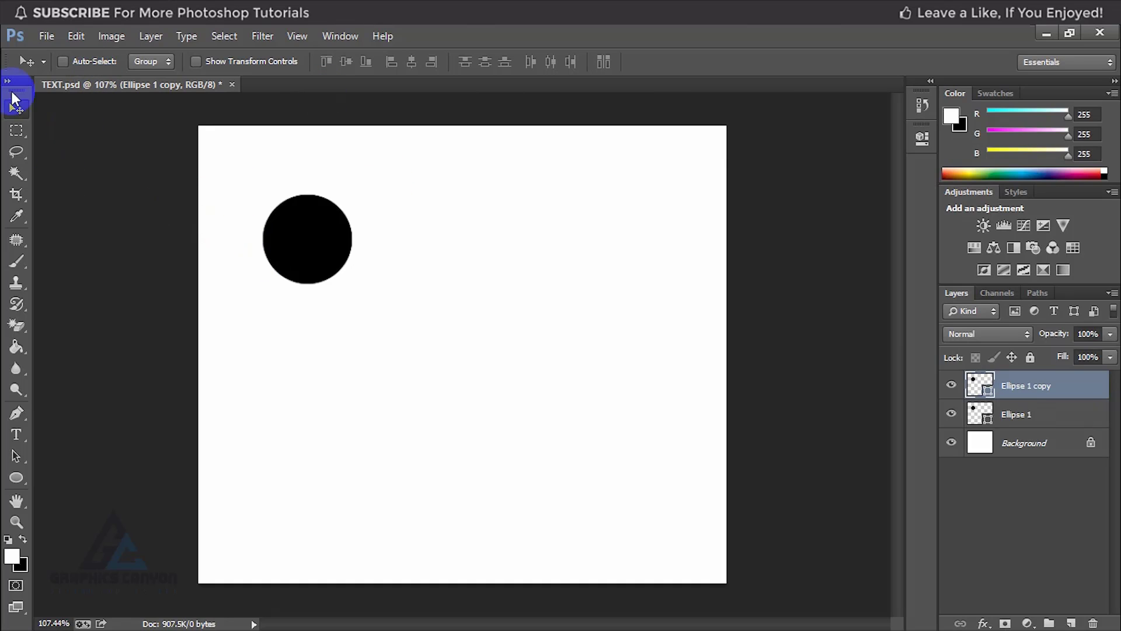
pyautogui.moveTo(325, 241); pyautogui.dragTo(443, 240)
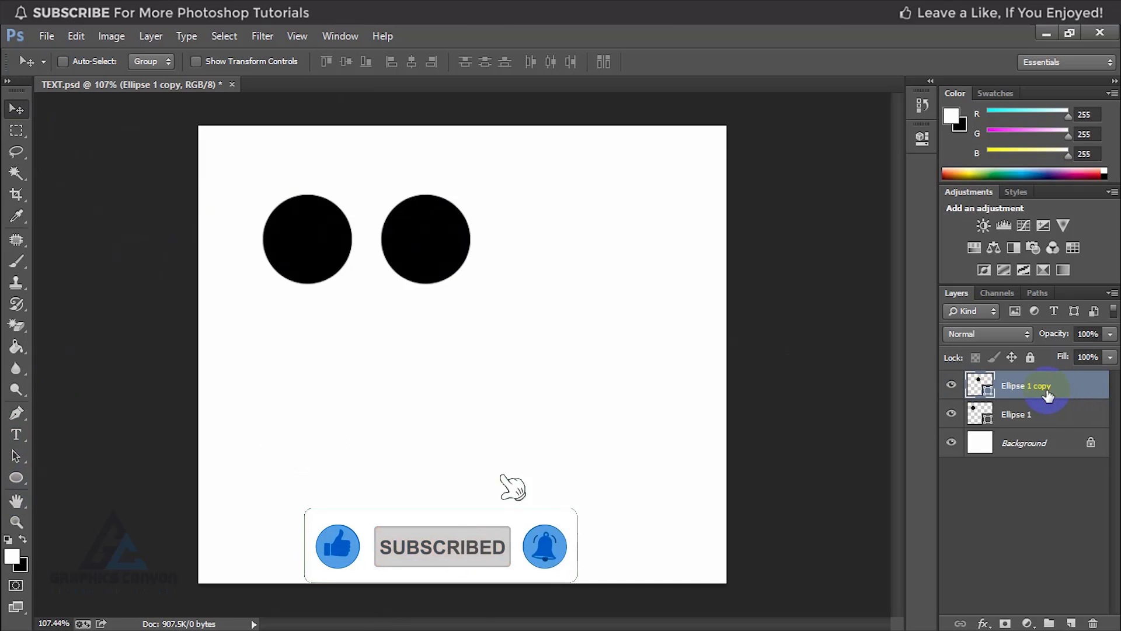
pyautogui.click(1020, 416)
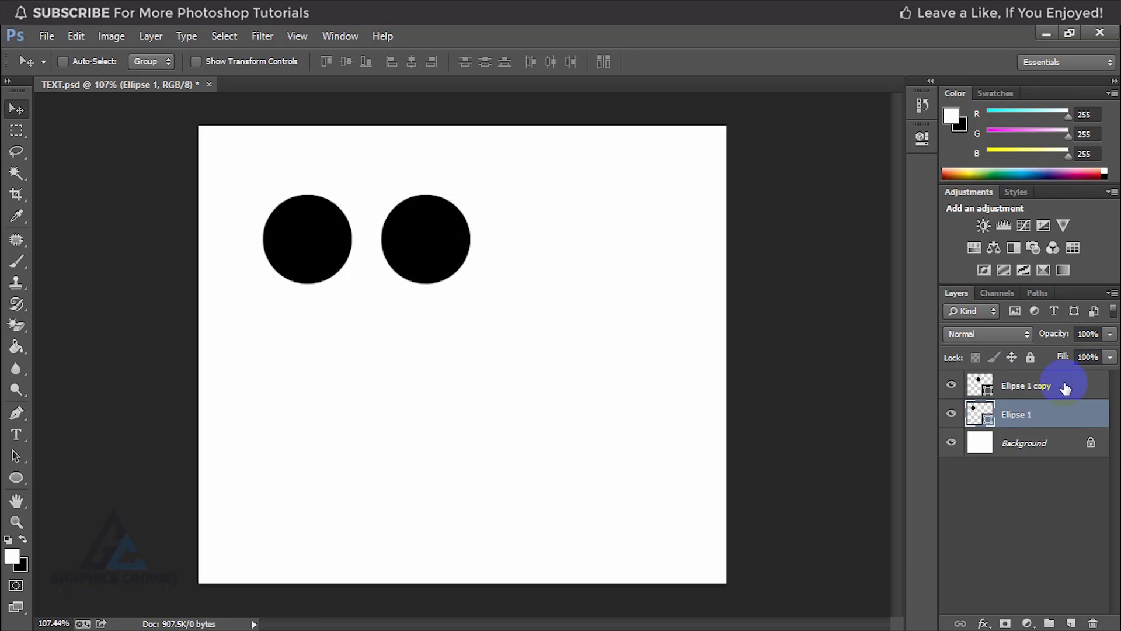
pyautogui.click(1044, 390)
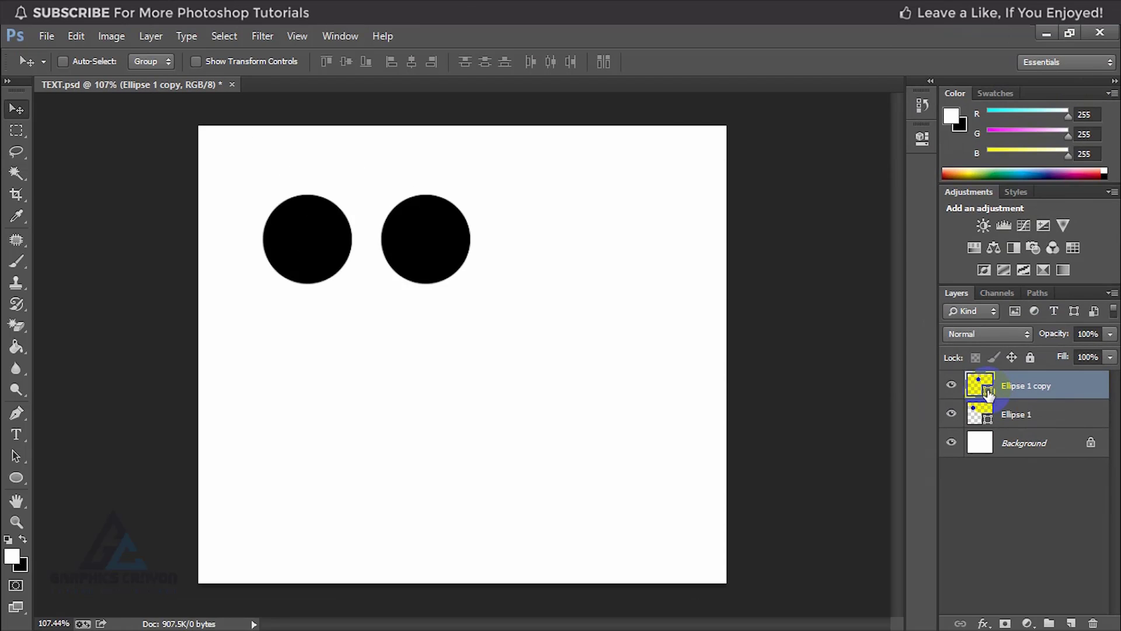
# - Recolour the Ellipse 1 copy circle from black to blue in the Color Picker
pyautogui.doubleClick(986, 390)
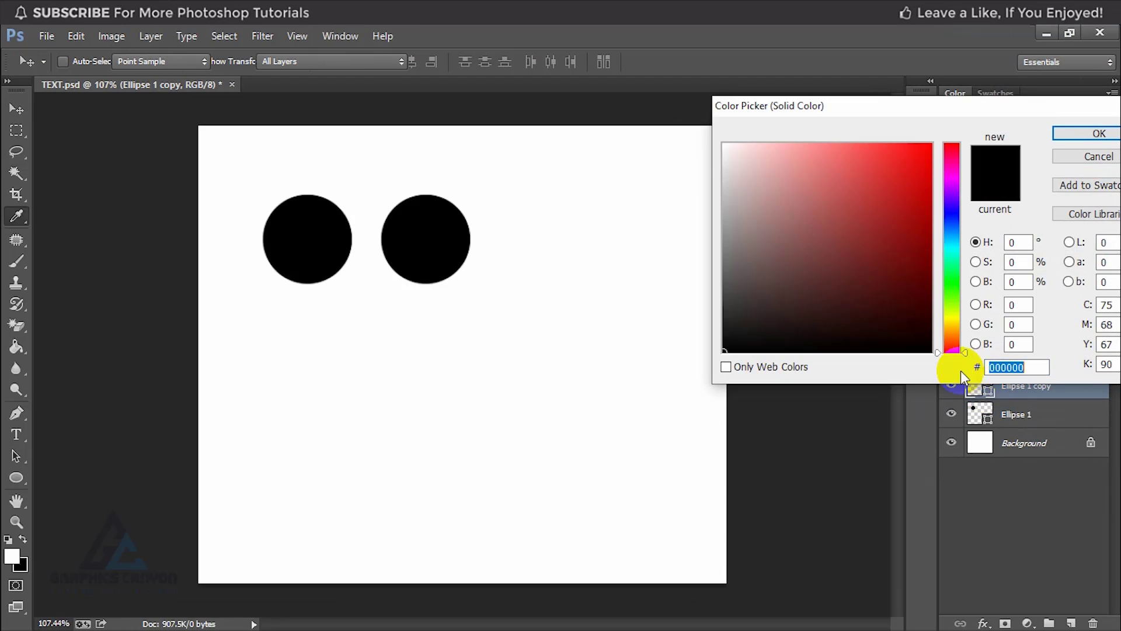
pyautogui.moveTo(891, 211)
pyautogui.mouseDown()
pyautogui.moveTo(888, 157)
pyautogui.moveTo(922, 149)
pyautogui.mouseUp()
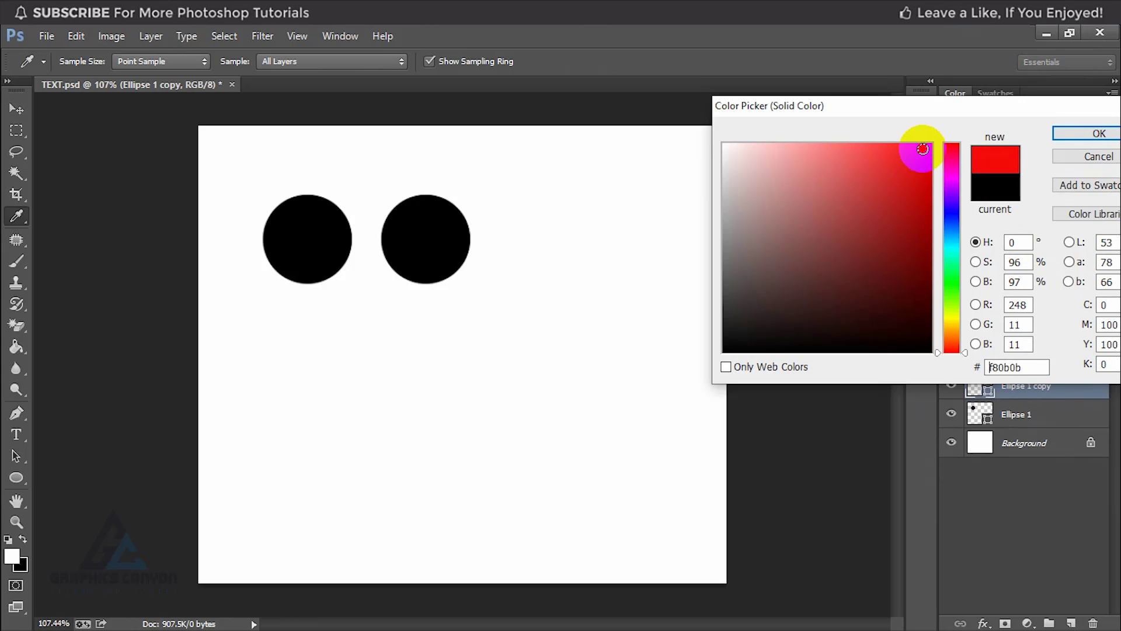
pyautogui.click(930, 164)
pyautogui.click(953, 214)
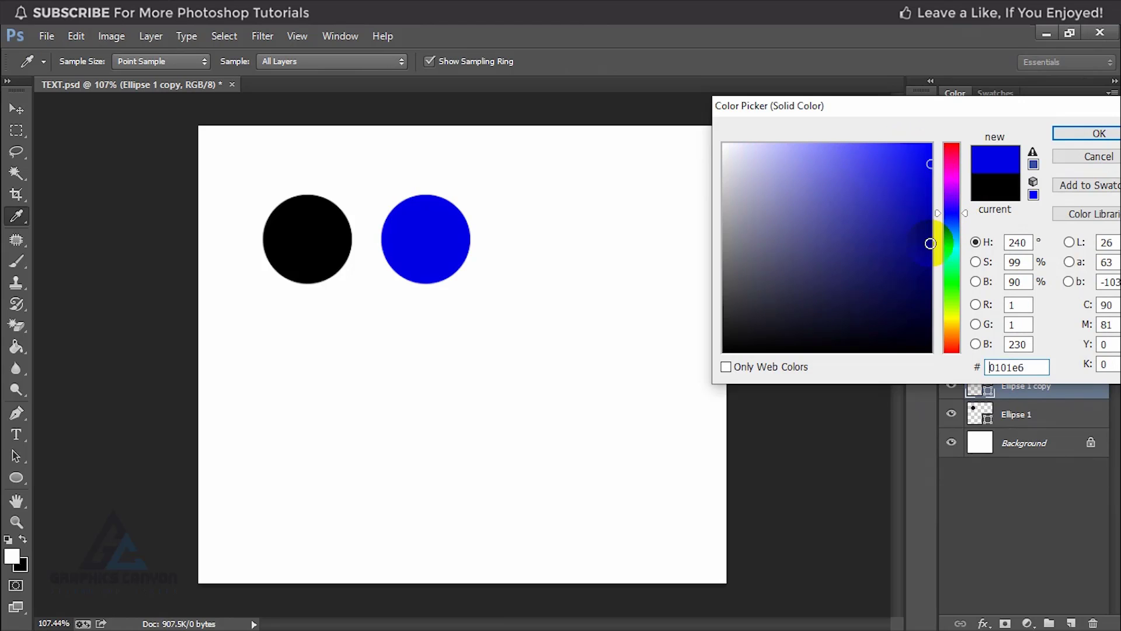
pyautogui.click(1084, 134)
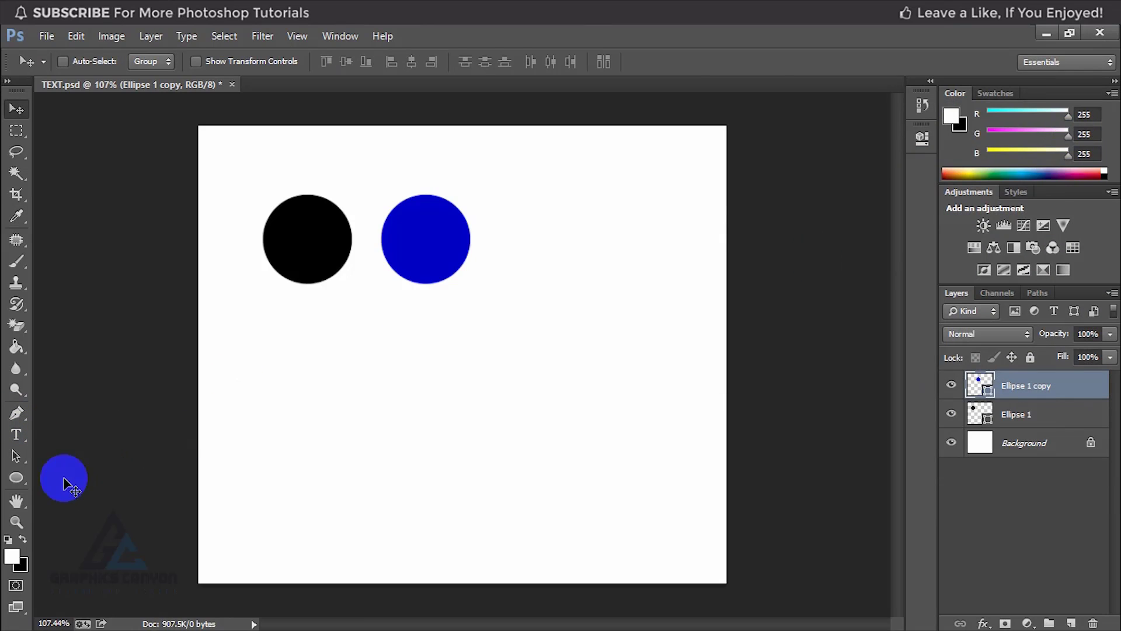
# - Try orange and light blue fill swatches, then fill the second circle with magenta
pyautogui.click(16, 476)
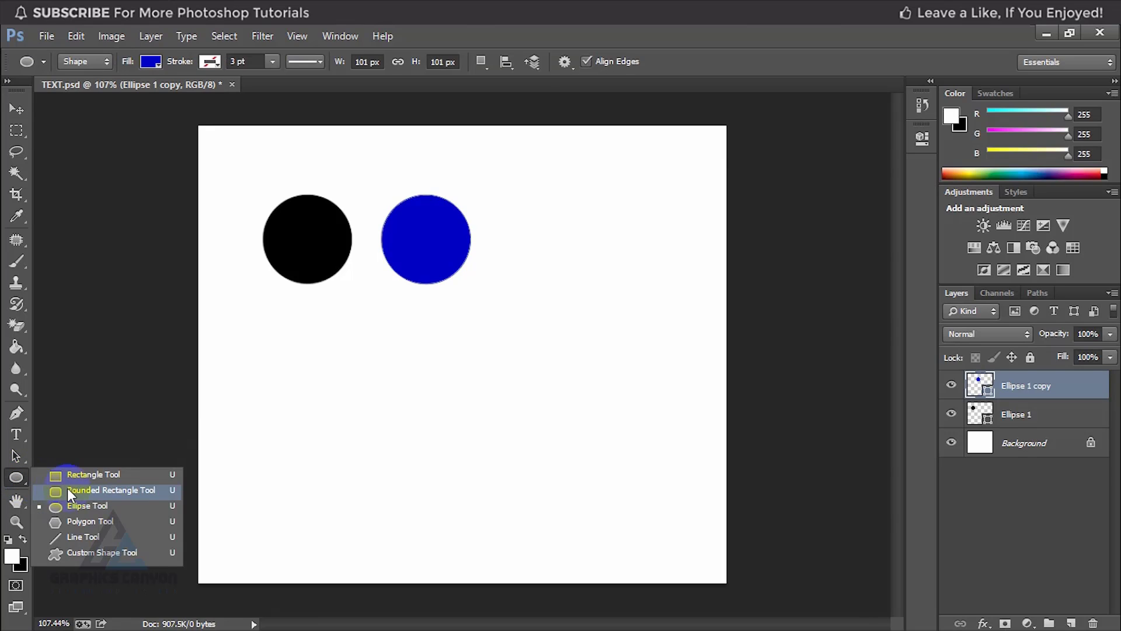
pyautogui.click(78, 505)
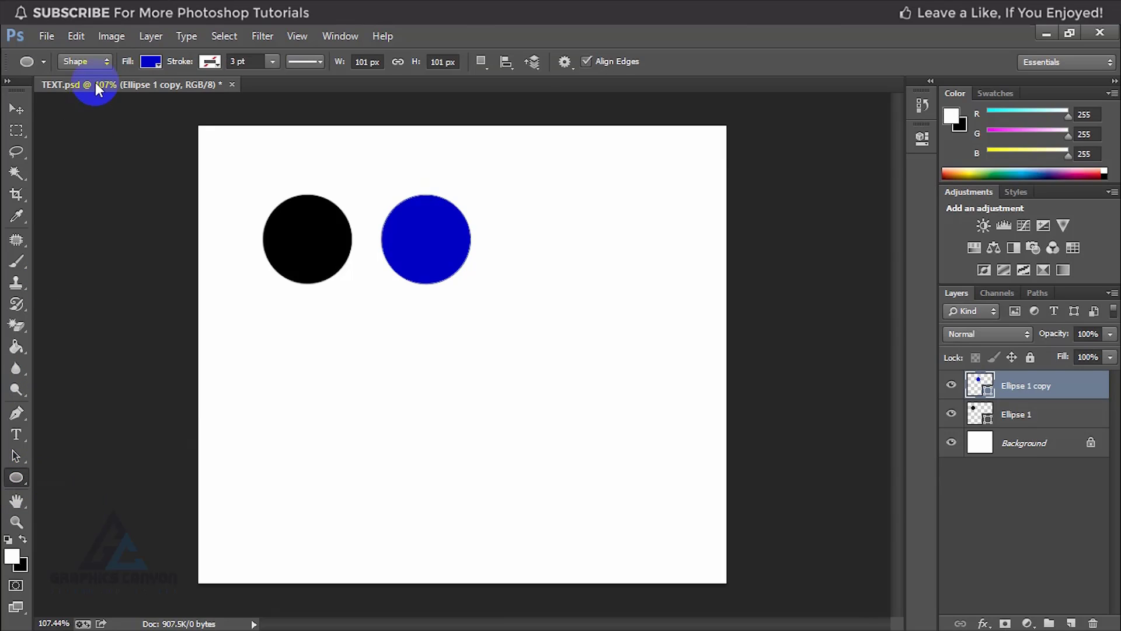
pyautogui.click(149, 63)
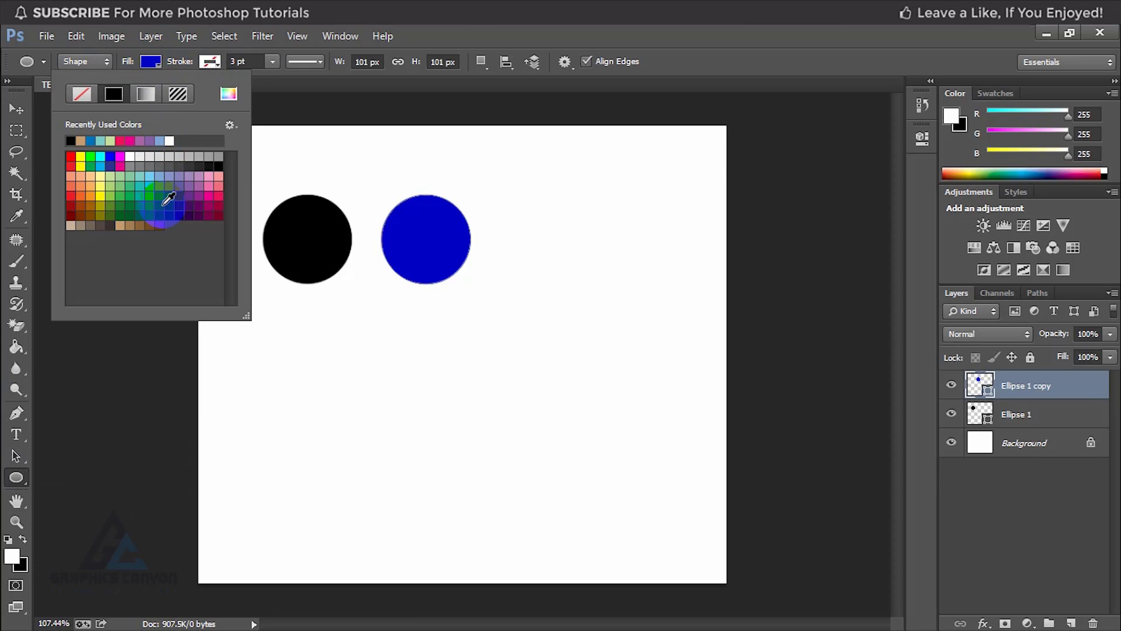
pyautogui.click(147, 185)
pyautogui.click(81, 185)
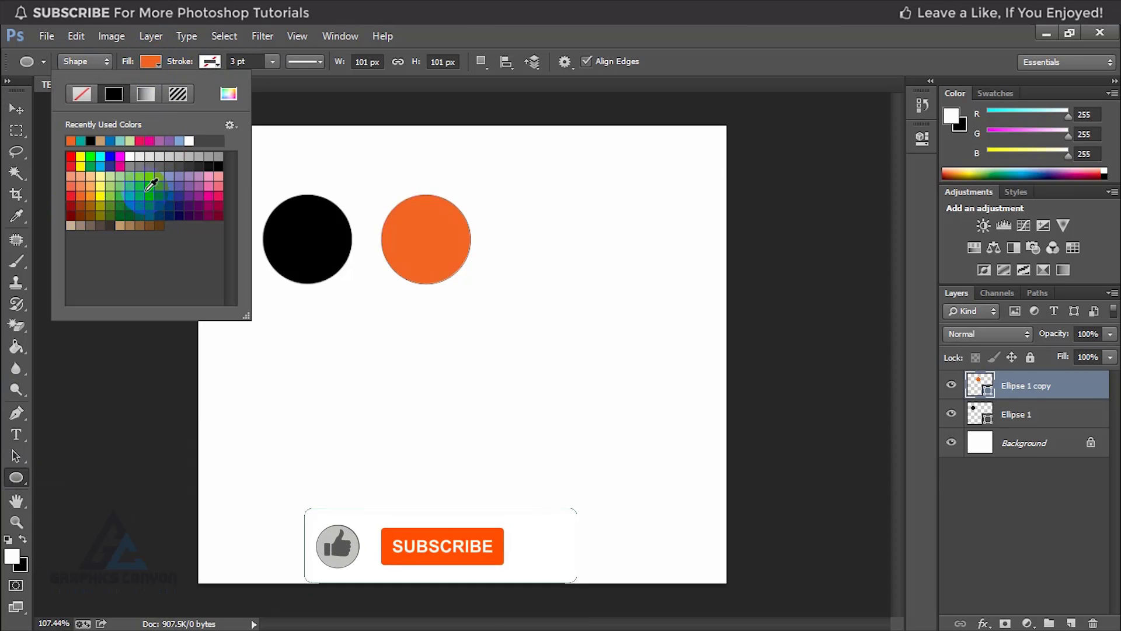
pyautogui.click(139, 175)
pyautogui.click(220, 177)
pyautogui.click(209, 196)
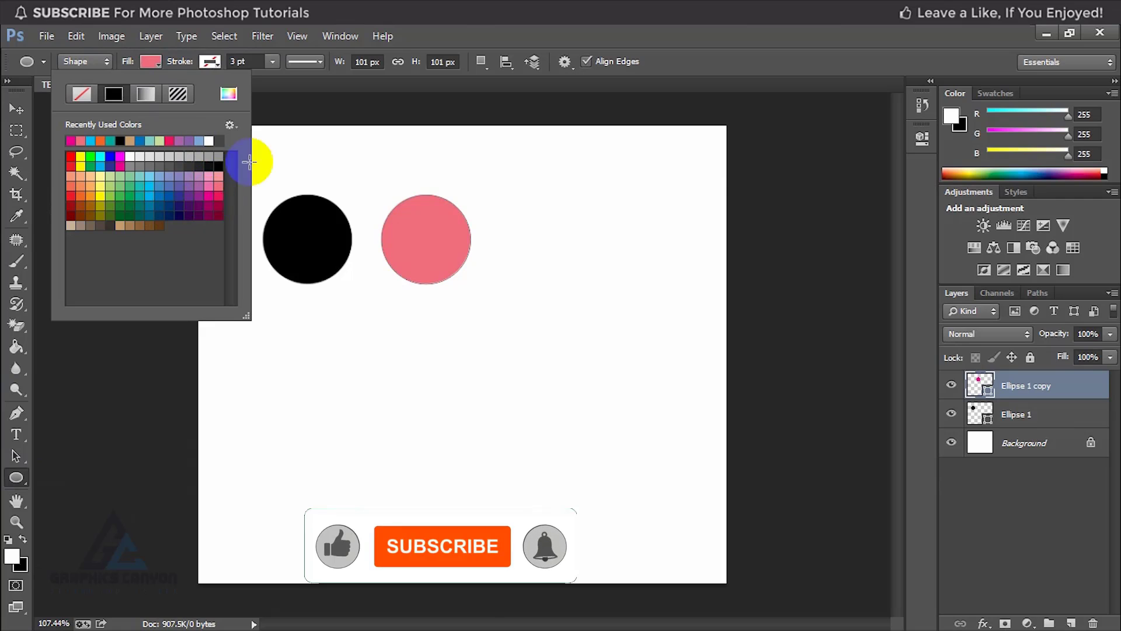
pyautogui.click(454, 75)
pyautogui.click(24, 111)
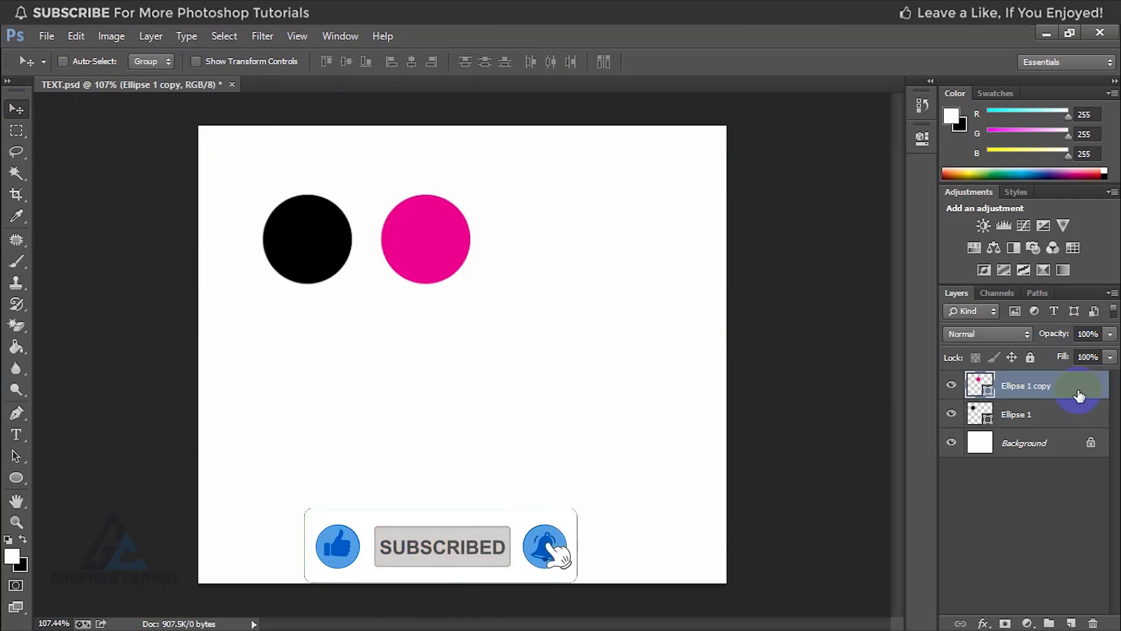
pyautogui.moveTo(19, 484); pyautogui.dragTo(98, 554)
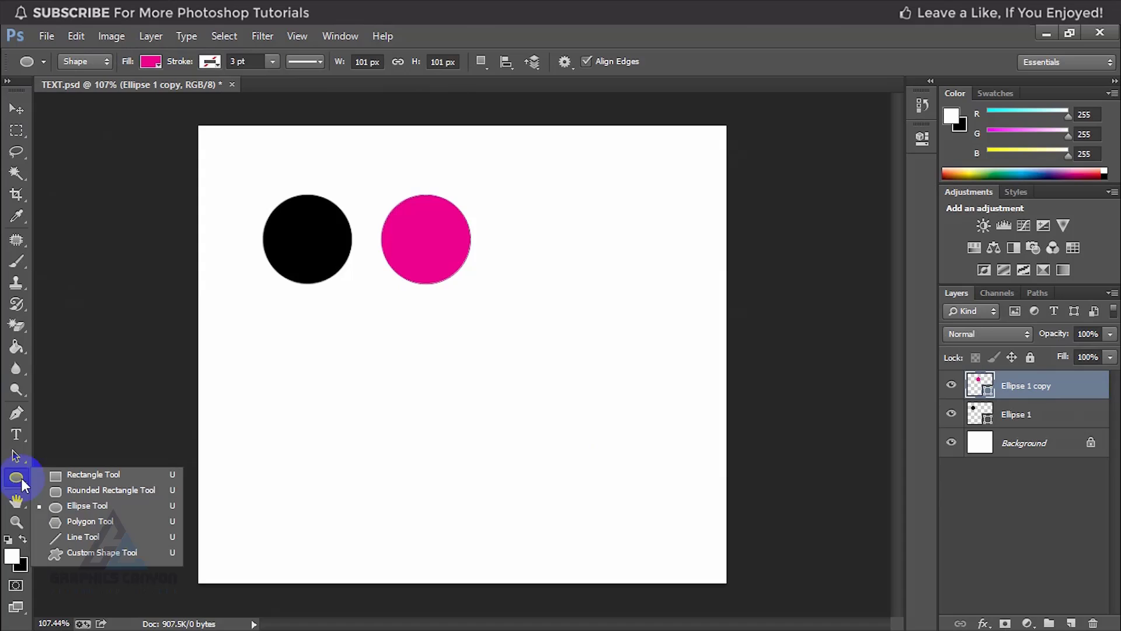
# - Select the Custom Shape Tool and pick the Sun 29 shape from the Shape picker
pyautogui.click(100, 554)
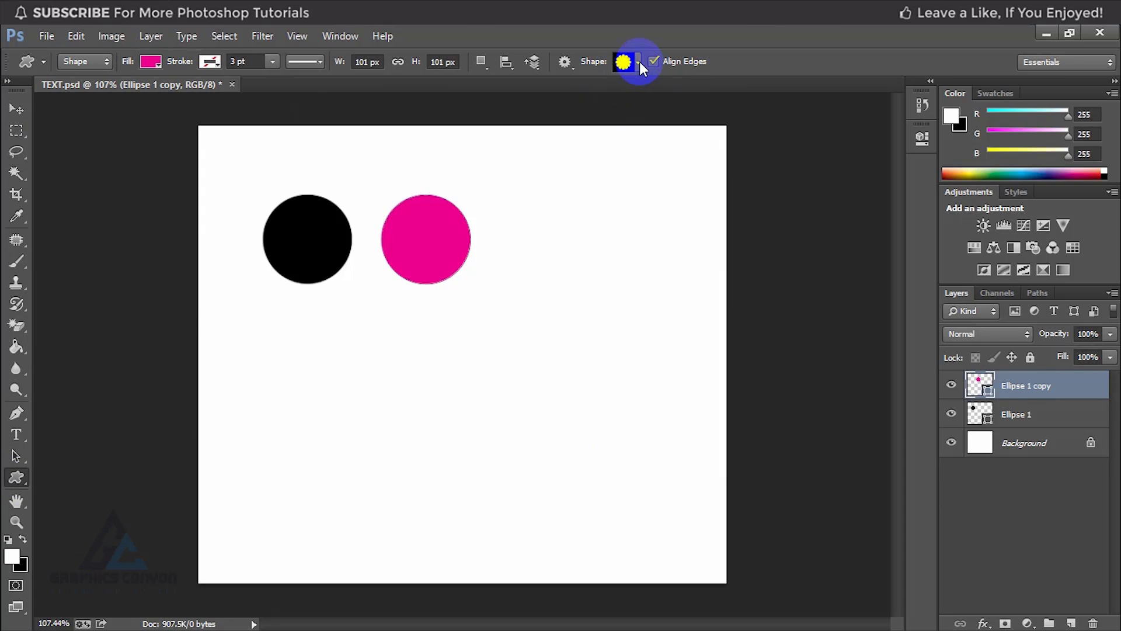
pyautogui.click(638, 61)
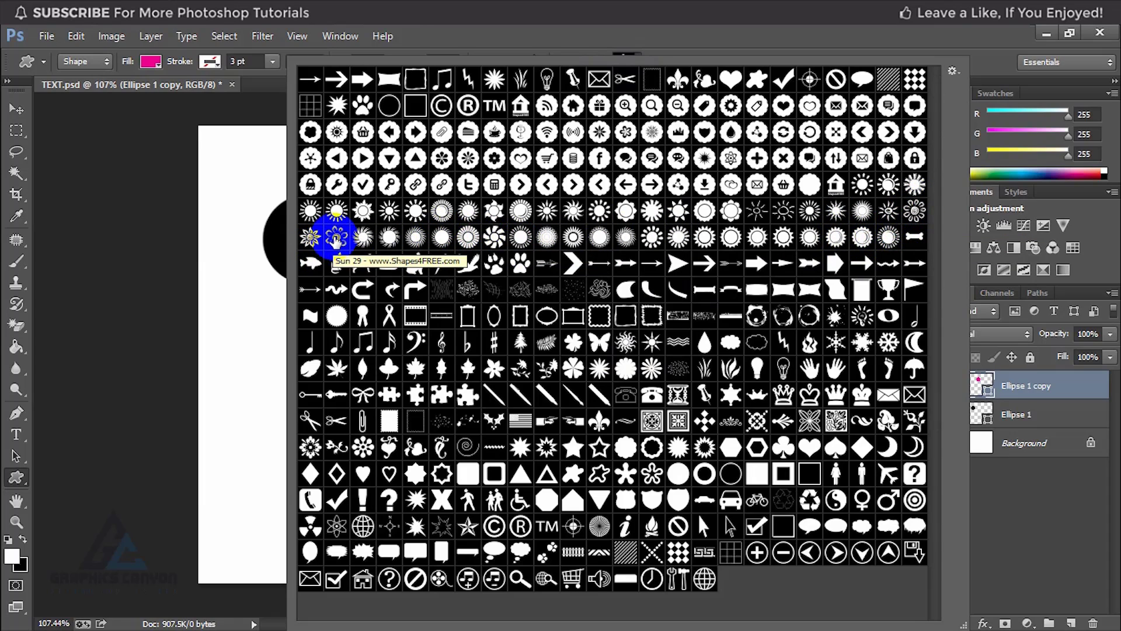
pyautogui.click(336, 236)
pyautogui.click(826, 34)
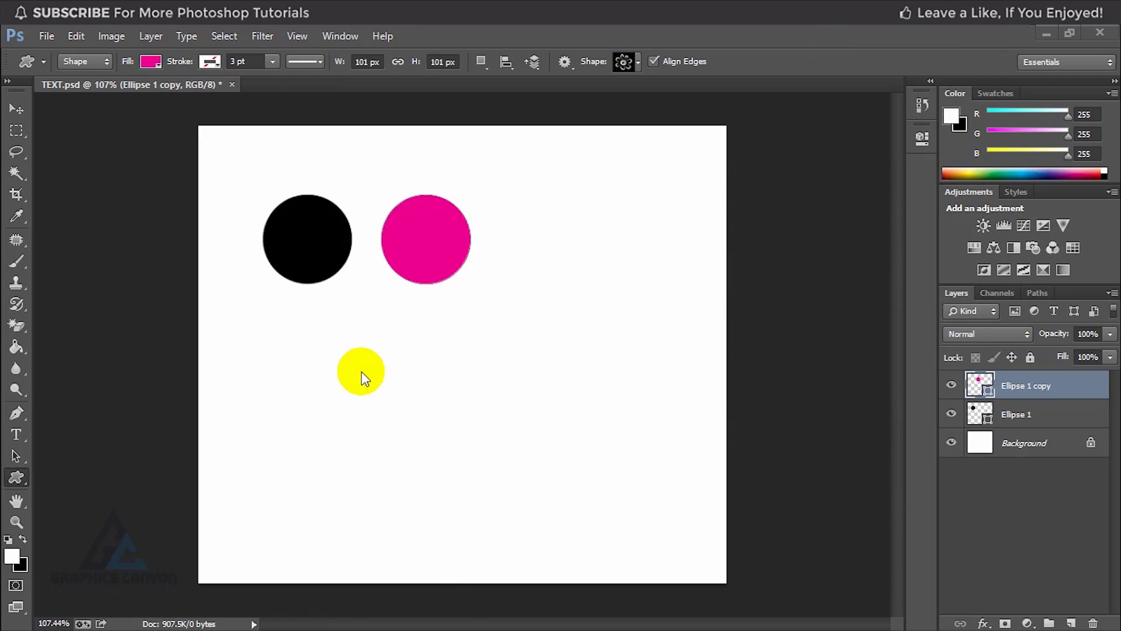
# - Draw the Sun 29 flower, redraw it after an undo, and move it up and right
pyautogui.moveTo(342, 364)
pyautogui.mouseDown()
pyautogui.moveTo(513, 511)
pyautogui.moveTo(449, 444)
pyautogui.mouseUp()
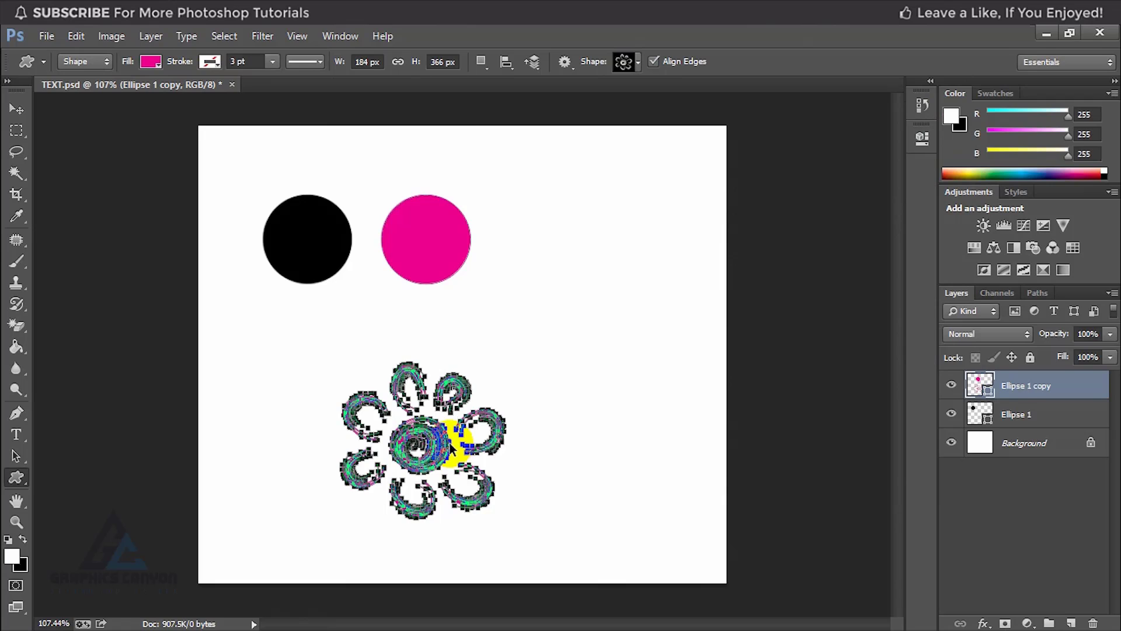
pyautogui.hotkey('ctrl', 'z')
pyautogui.moveTo(393, 317)
pyautogui.mouseDown()
pyautogui.moveTo(583, 500)
pyautogui.moveTo(581, 518)
pyautogui.mouseUp()
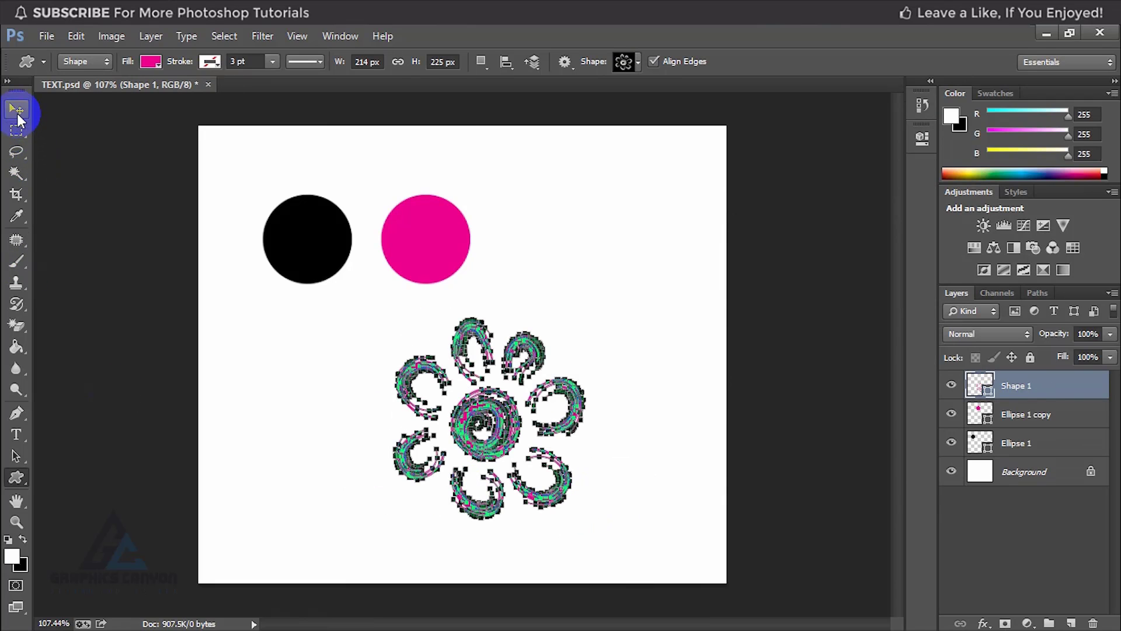
pyautogui.click(17, 111)
pyautogui.moveTo(415, 371); pyautogui.dragTo(473, 323)
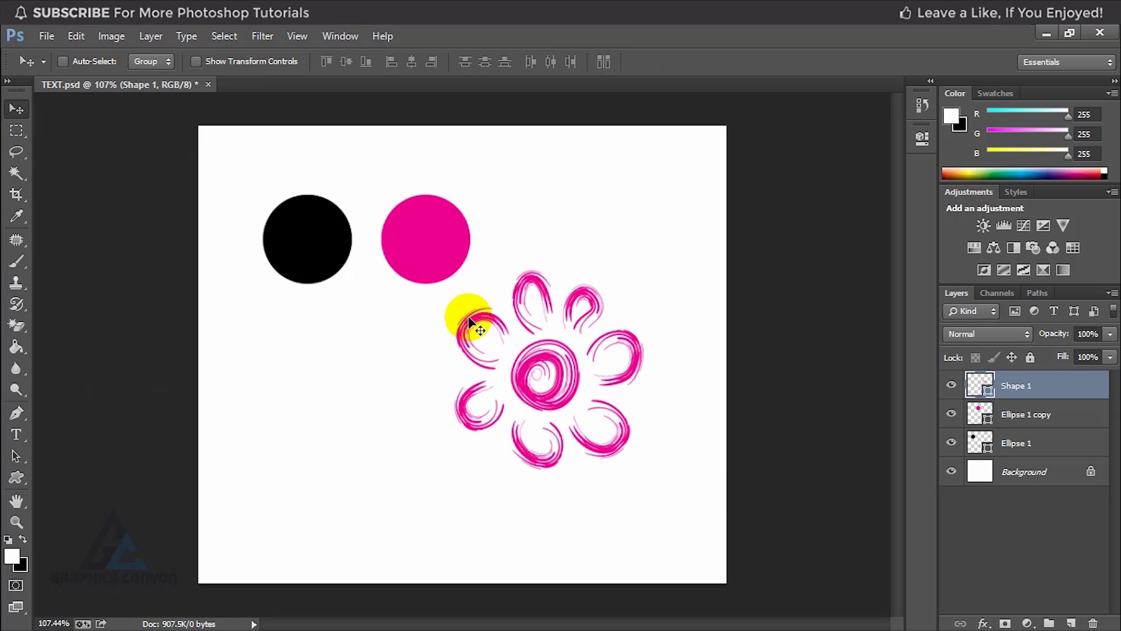
pyautogui.click(16, 477)
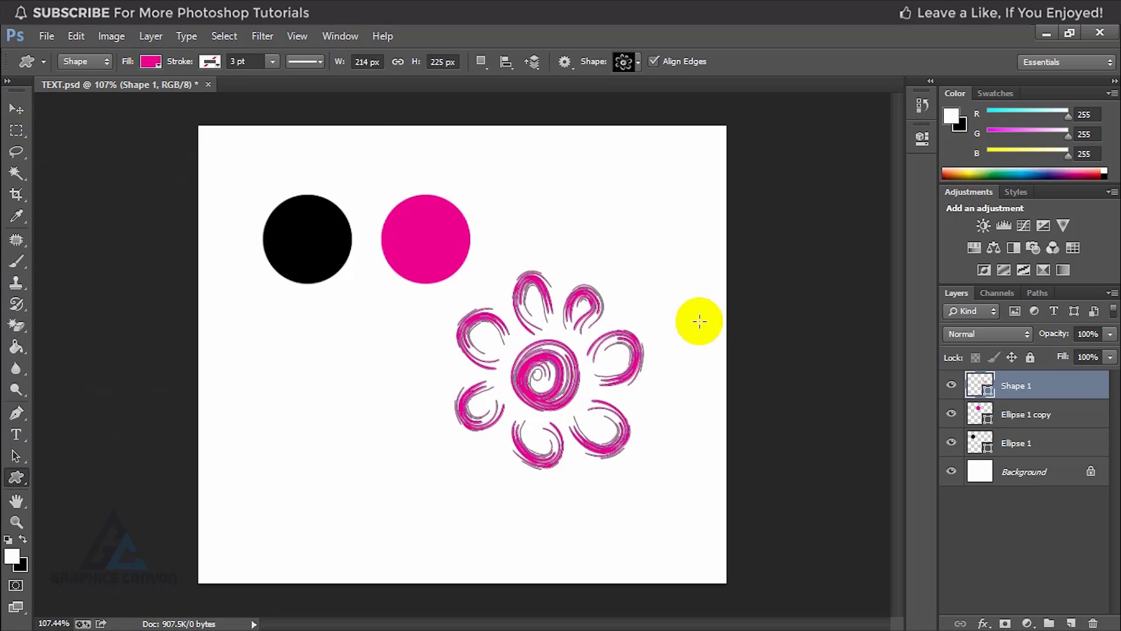
pyautogui.click(1000, 393)
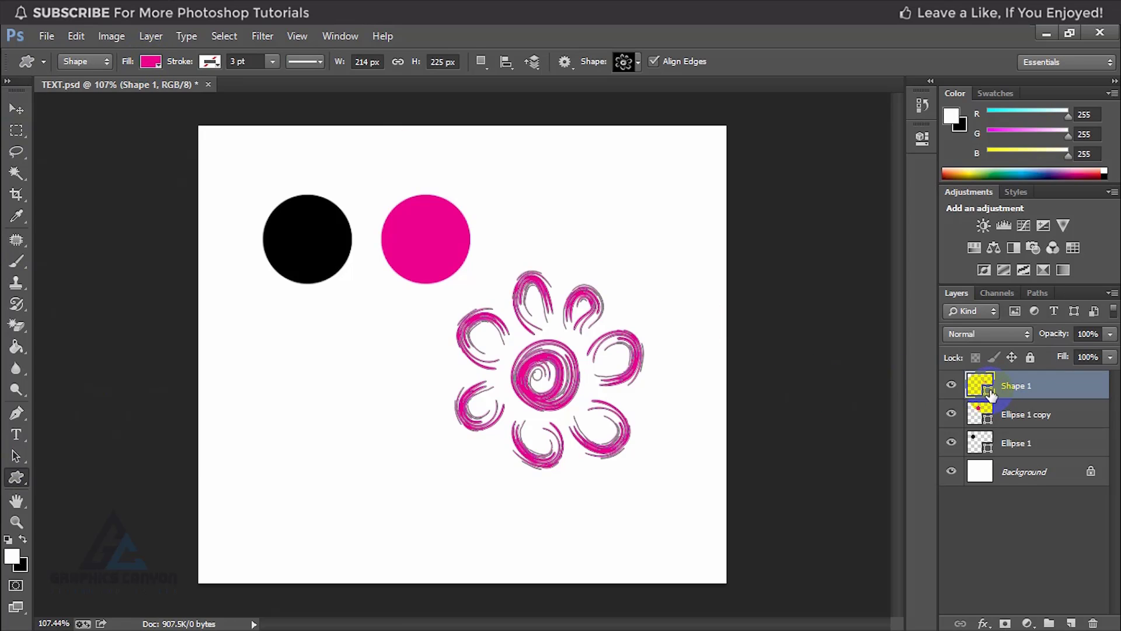
# - Change the Shape 1 flower's fill to bright blue 0a04fa in the Color Picker
pyautogui.doubleClick(991, 395)
pyautogui.click(808, 256)
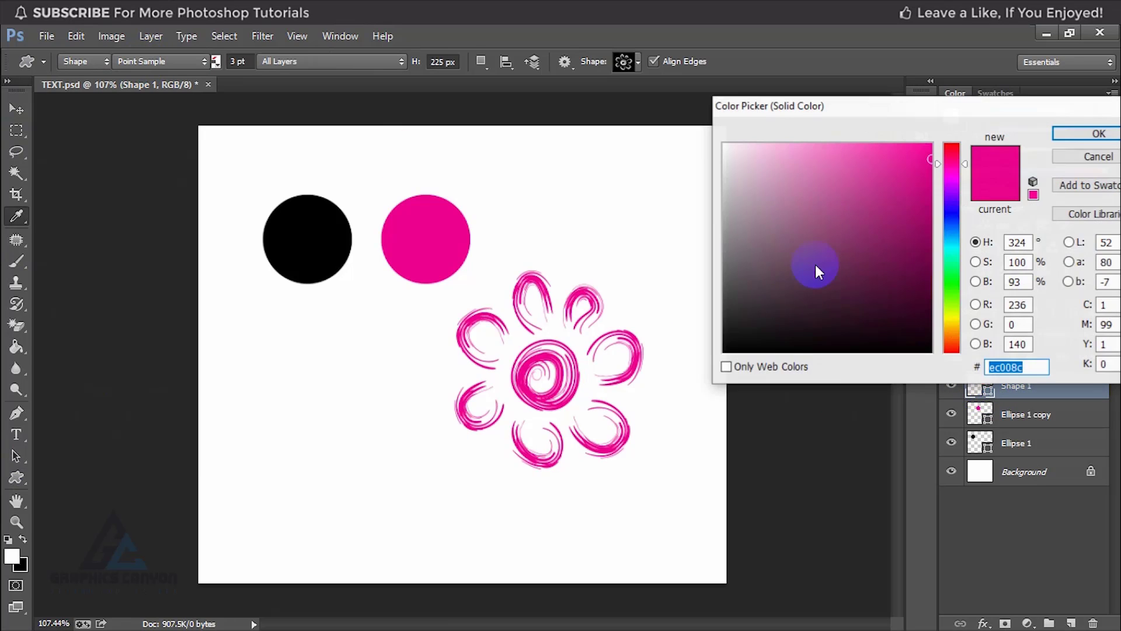
pyautogui.click(948, 212)
pyautogui.click(927, 148)
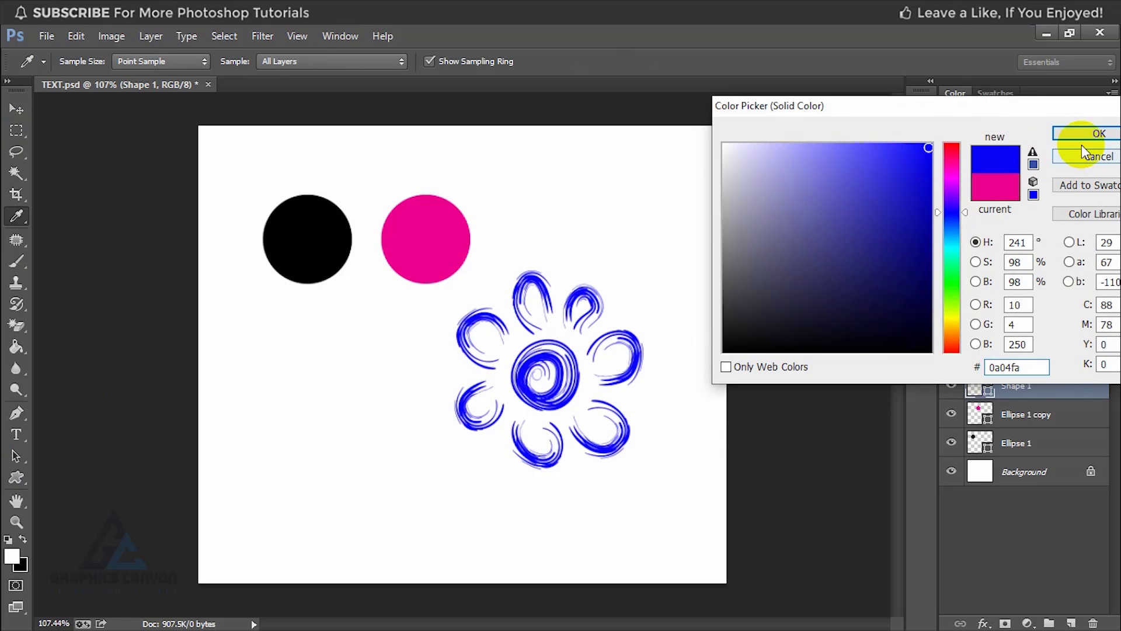
pyautogui.click(1085, 135)
pyautogui.click(16, 109)
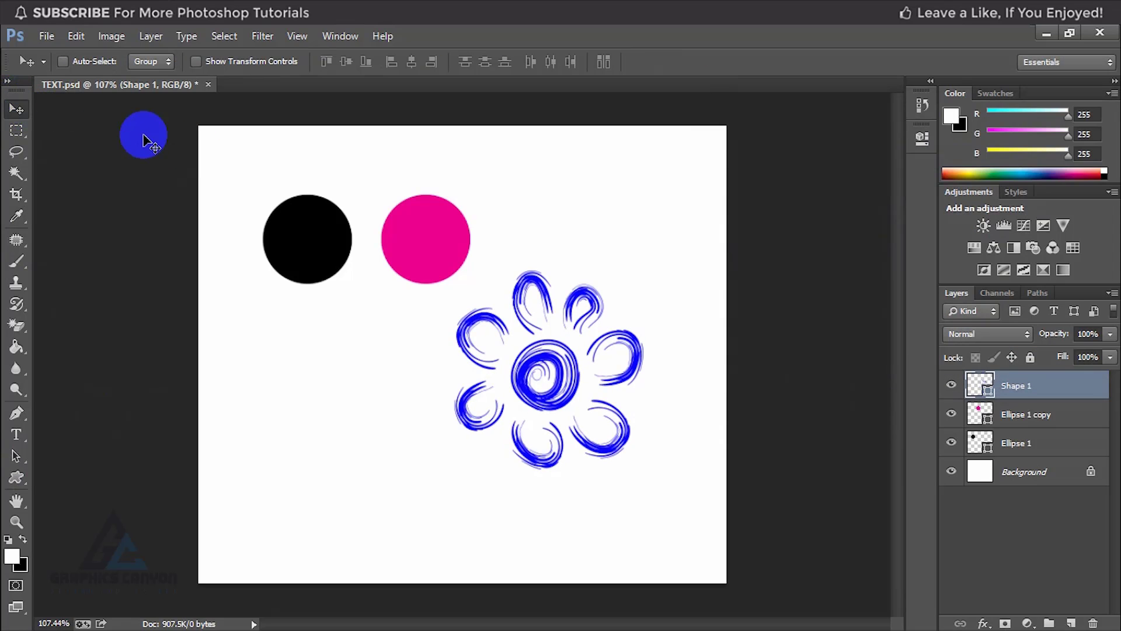